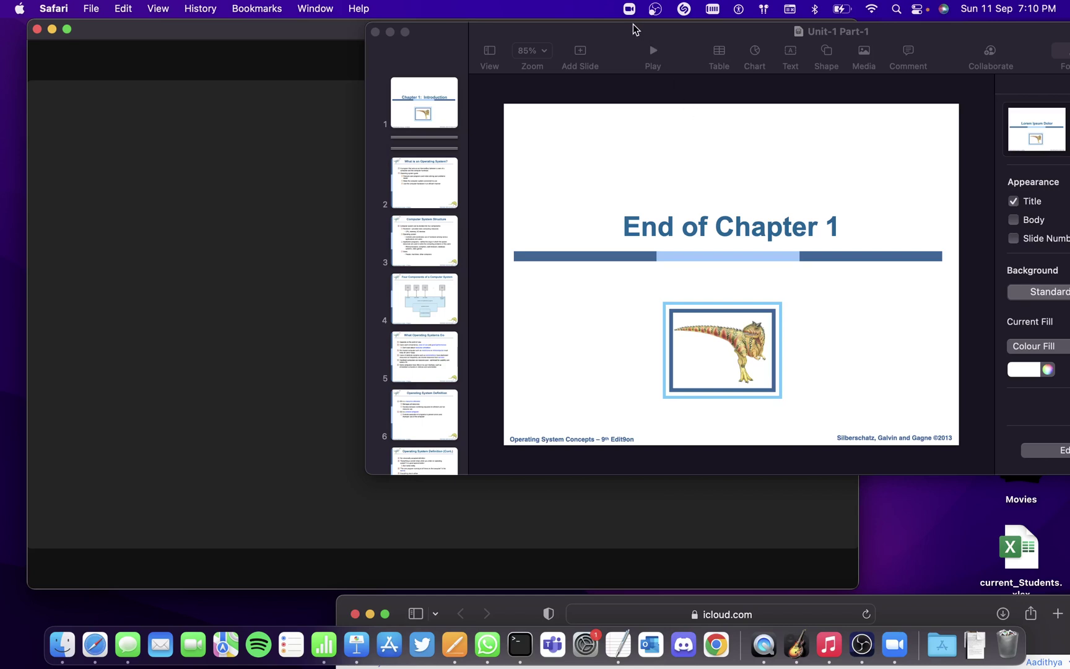
Bring the Keynote window in front of Zoom and start the Unit-1 Part-1 slideshow
{"action": "left_click_drag", "start_coordinate": [633, 34], "coordinate": [729, 35]}
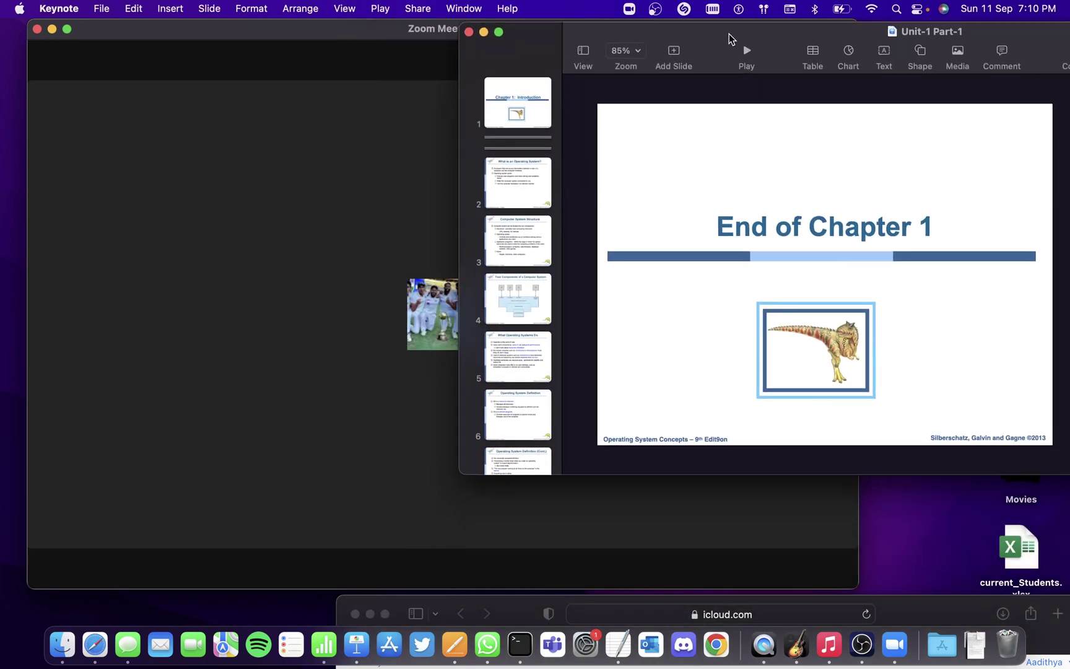
{"action": "left_click", "coordinate": [371, 139]}
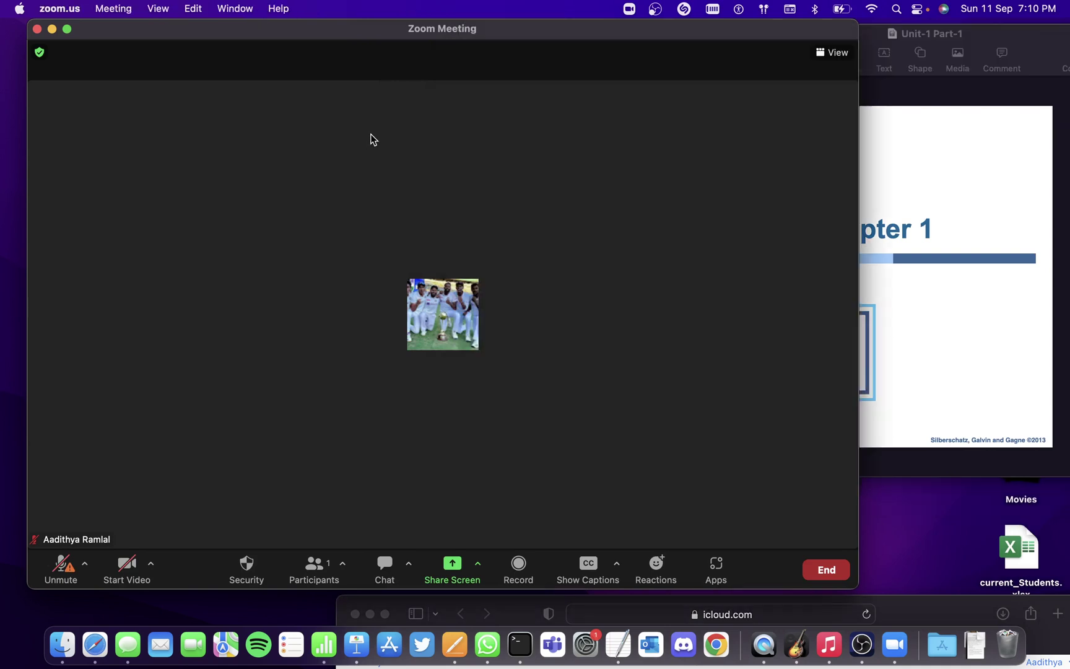
{"action": "left_click", "coordinate": [928, 205]}
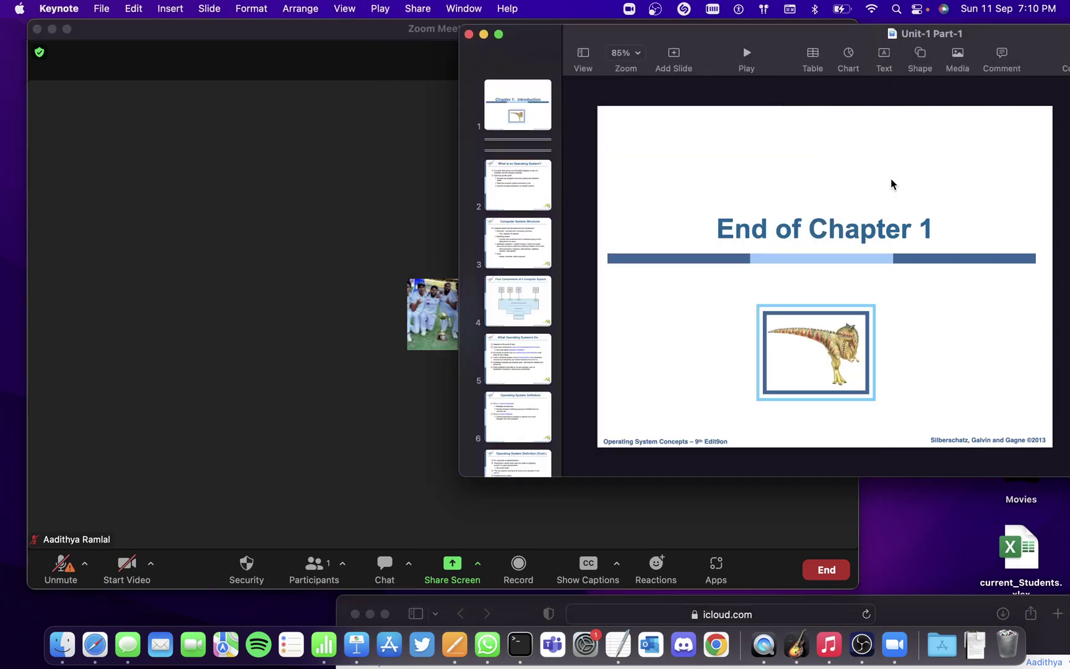
{"action": "left_click", "coordinate": [742, 52]}
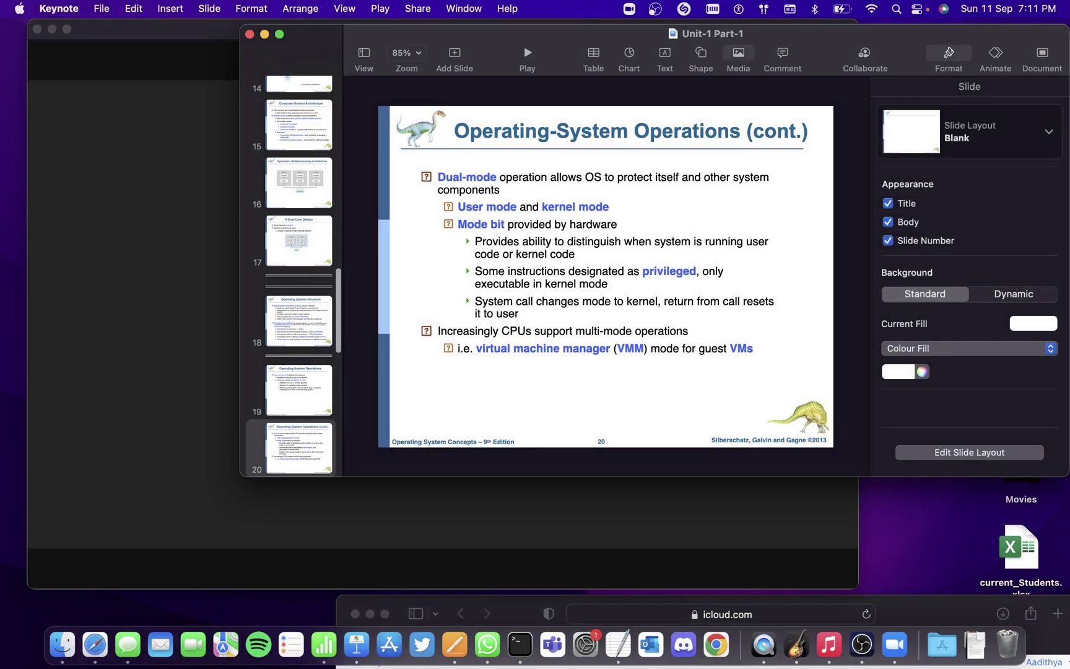
Share Desktop 1 with the Zoom meeting using Share Screen
{"action": "left_click", "coordinate": [213, 172]}
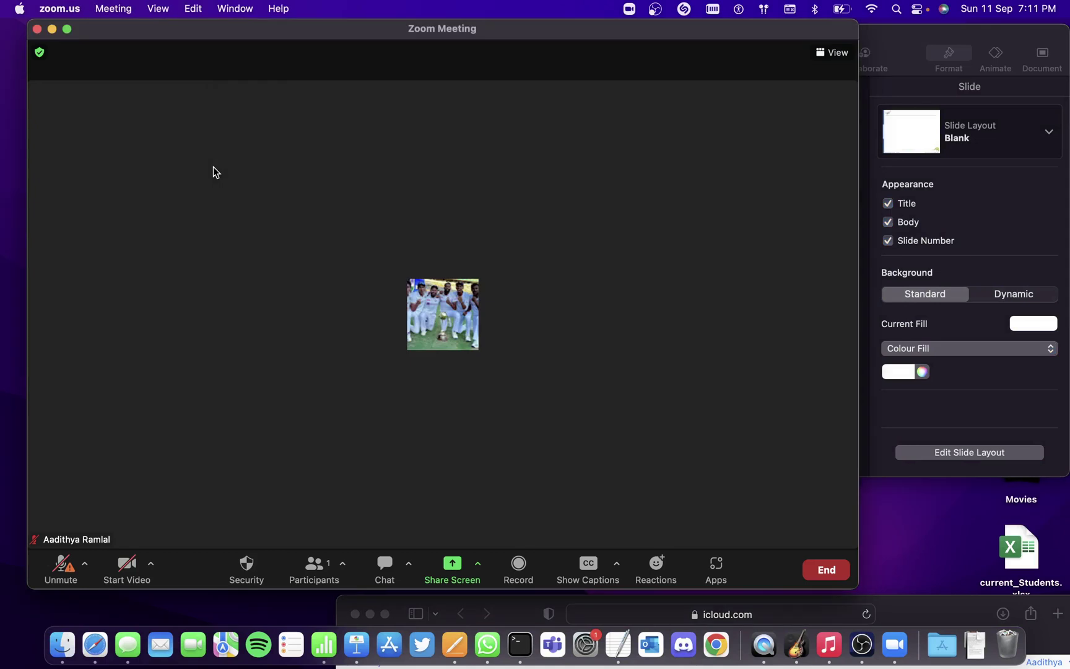
{"action": "left_click", "coordinate": [466, 583]}
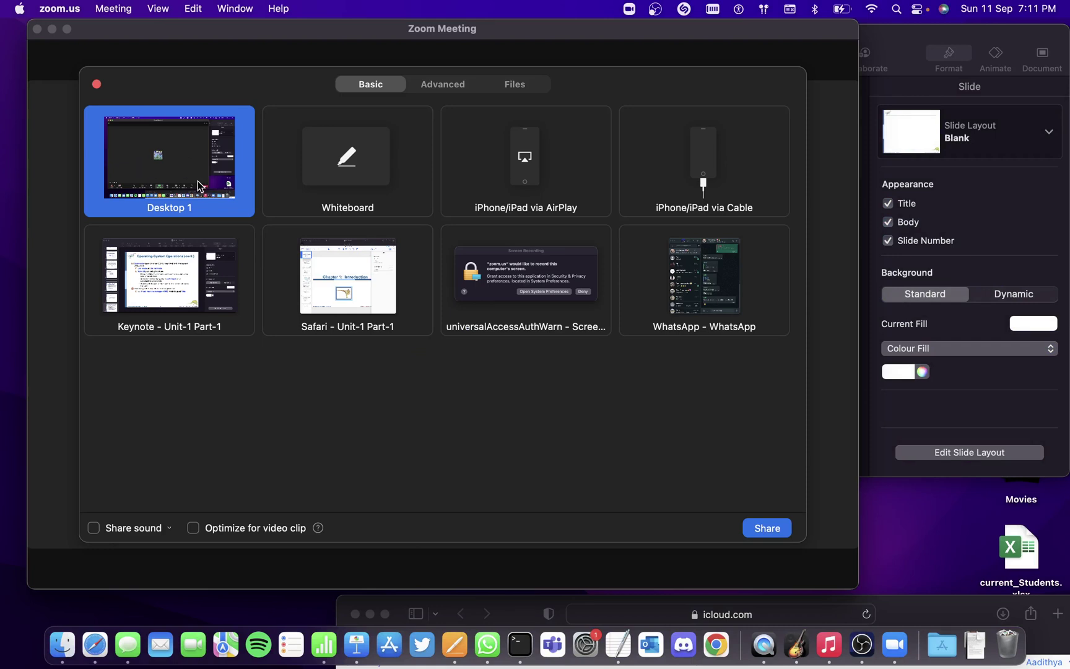
{"action": "left_click", "coordinate": [768, 527]}
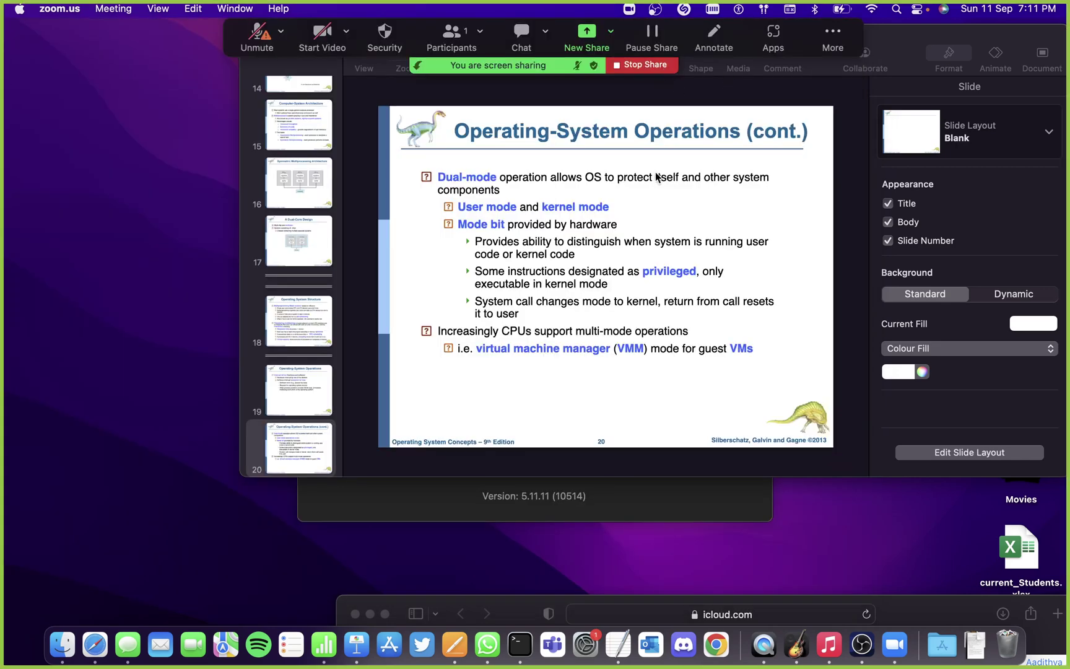
Return to Keynote, present the slideshow full screen, then exit back to the editor
{"action": "left_click", "coordinate": [652, 200]}
{"action": "left_click_drag", "start_coordinate": [334, 70], "coordinate": [334, 159]}
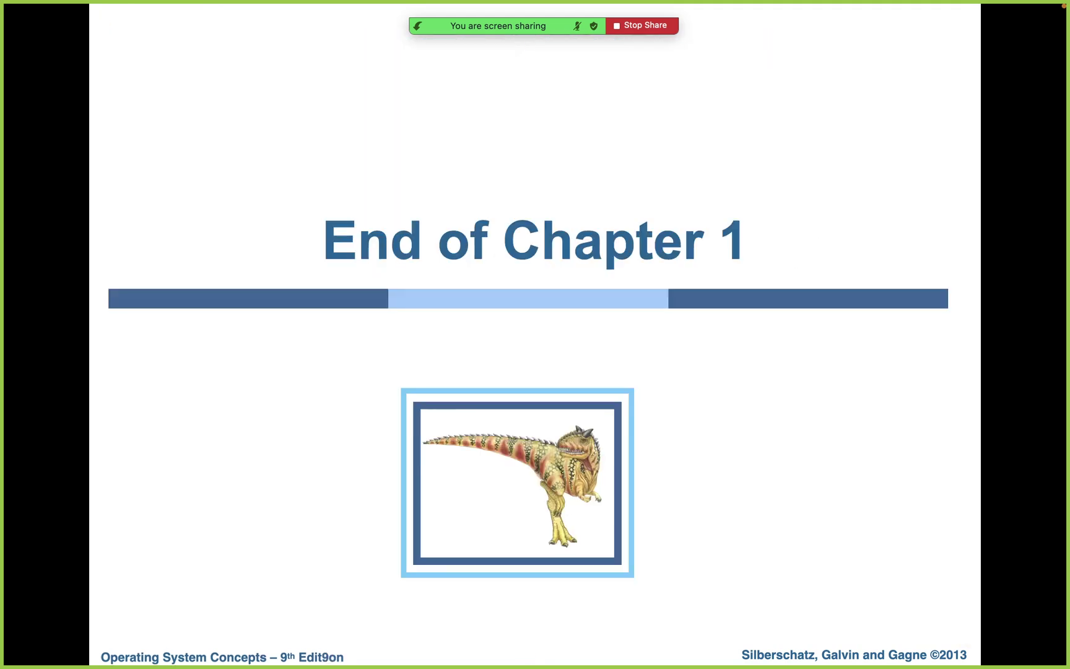
{"action": "key", "text": "Escape"}
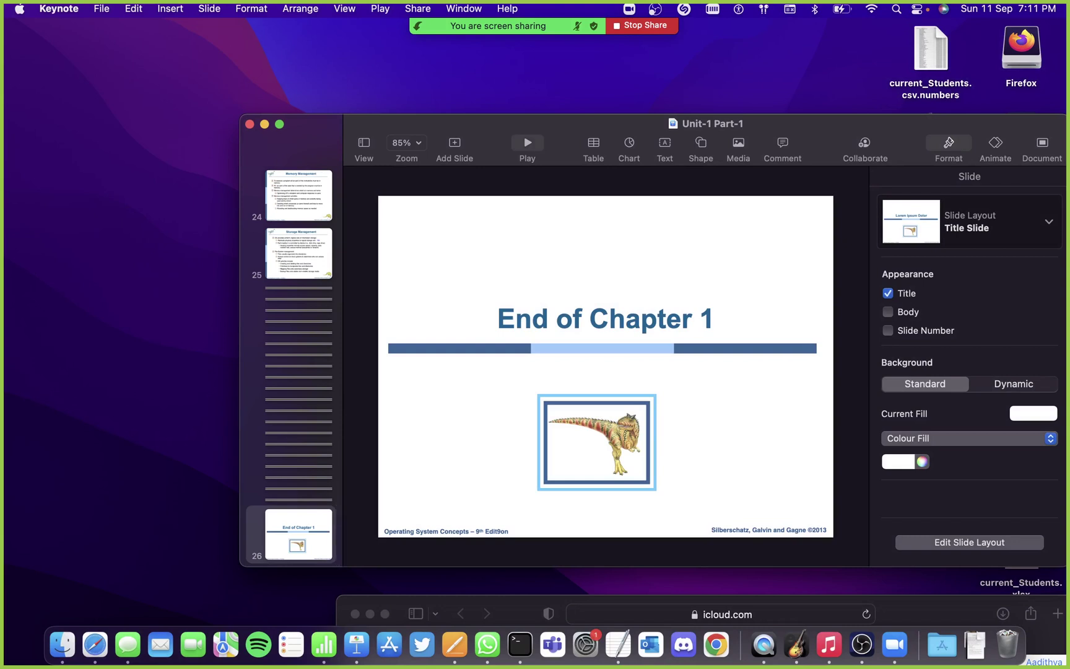
Stop the Zoom screen share from the sharing banner
{"action": "left_click_drag", "start_coordinate": [493, 125], "coordinate": [454, 99]}
{"action": "mouse_move", "coordinate": [629, 39]}
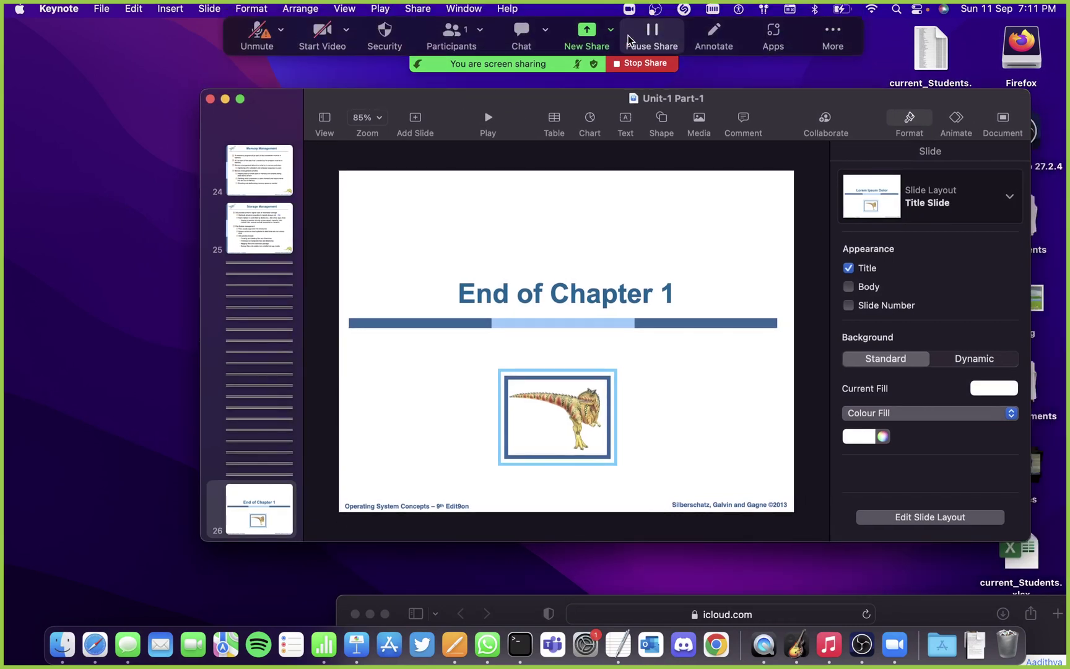
{"action": "left_click", "coordinate": [633, 63]}
Share only the 'Keynote - Unit-1 Part-1' window in the Zoom meeting
{"action": "left_click_drag", "start_coordinate": [573, 36], "coordinate": [606, 33]}
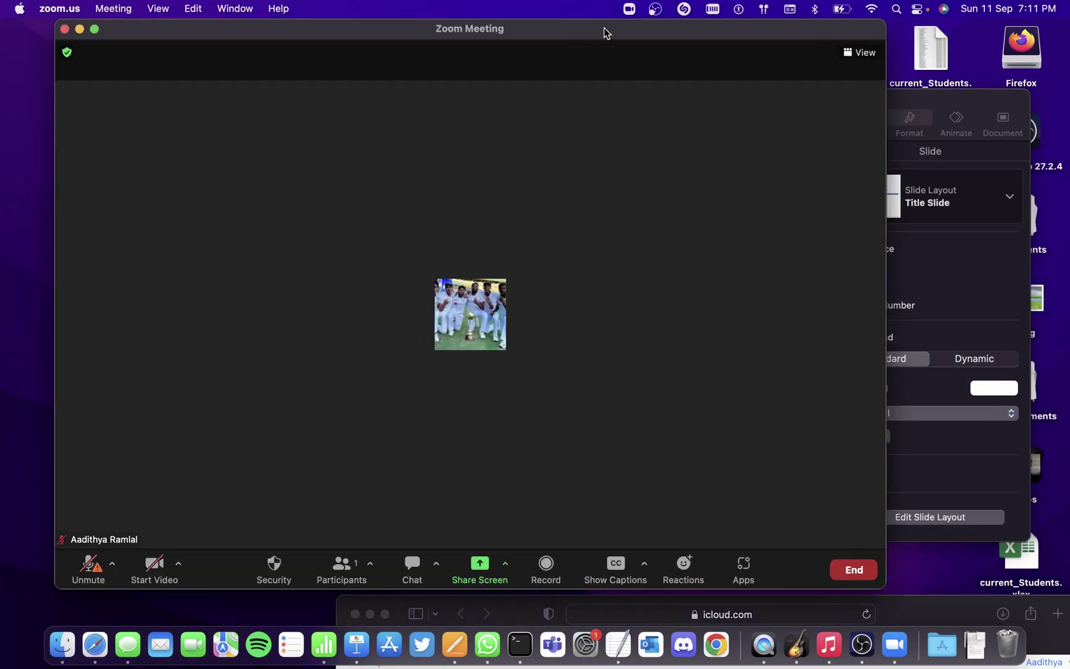
{"action": "left_click", "coordinate": [479, 564]}
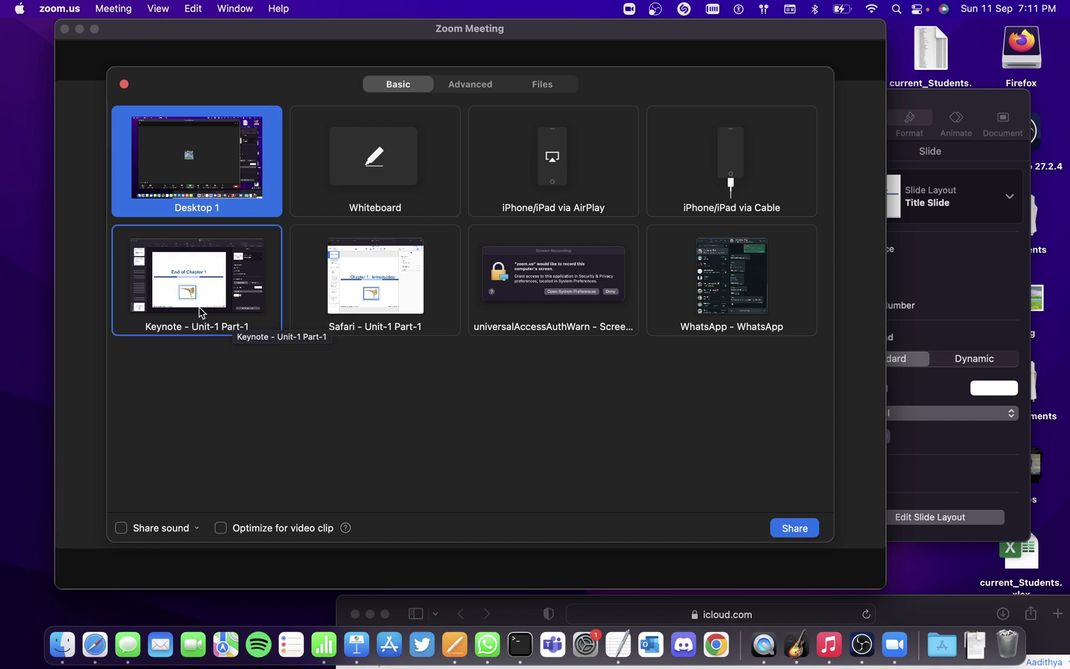
{"action": "left_click", "coordinate": [198, 303]}
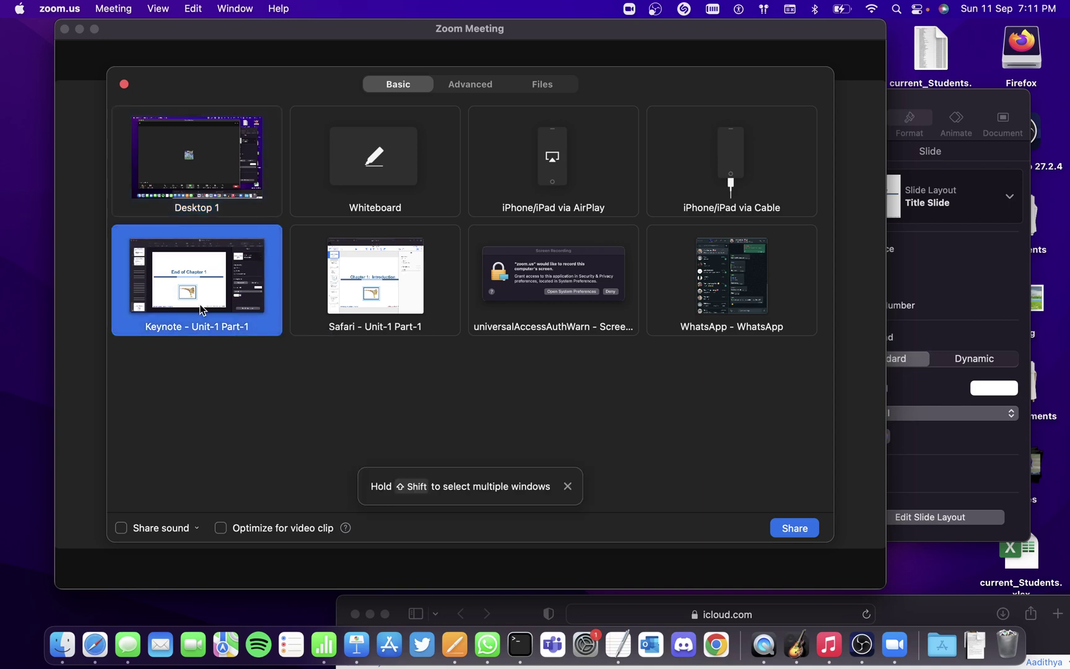
{"action": "left_click", "coordinate": [789, 528]}
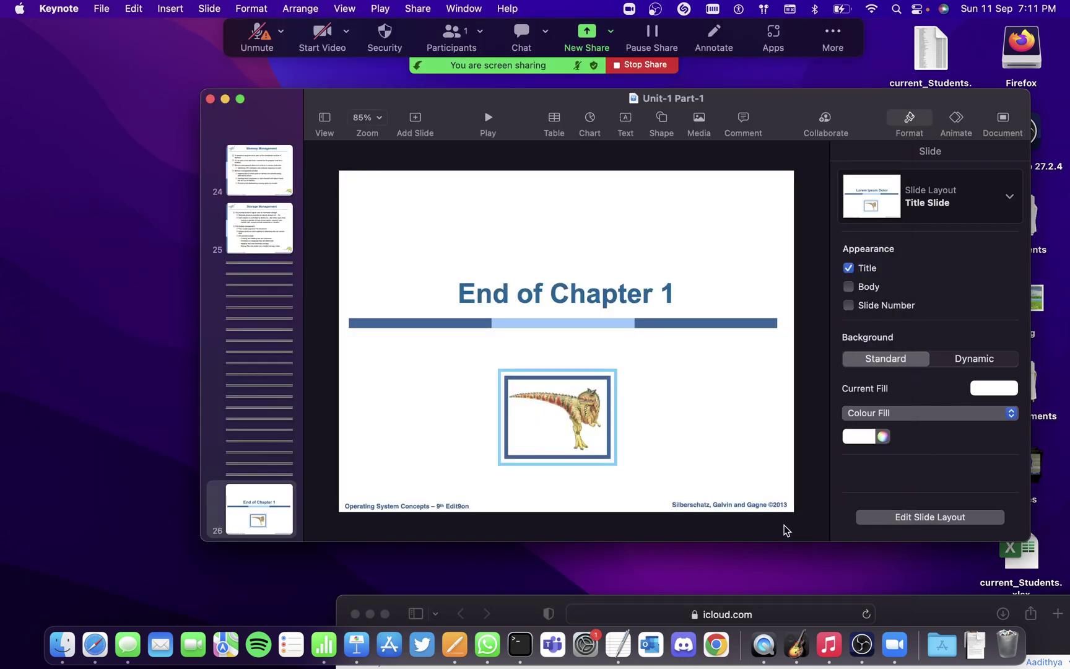
{"action": "left_click_drag", "start_coordinate": [573, 113], "coordinate": [536, 107]}
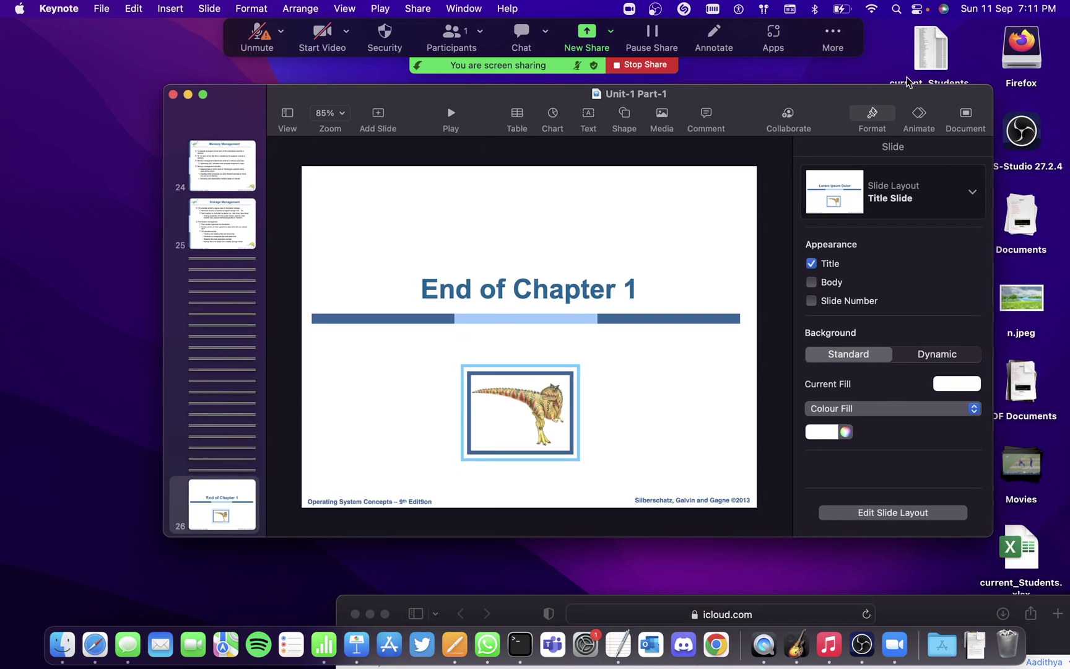
{"action": "left_click_drag", "start_coordinate": [955, 98], "coordinate": [924, 99]}
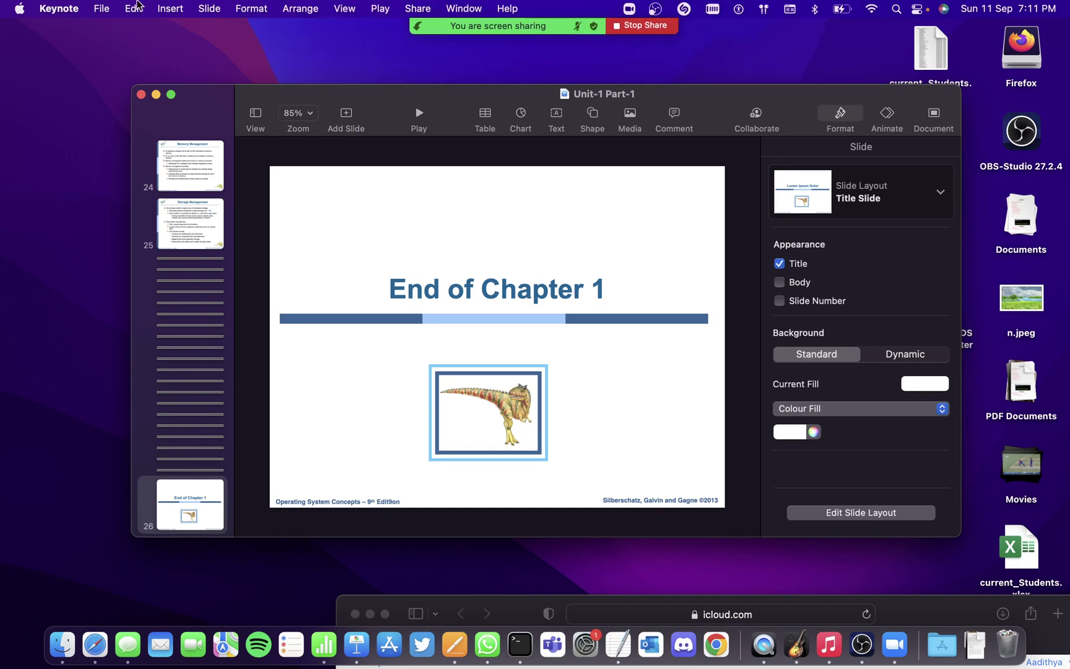
{"action": "left_click", "coordinate": [22, 8]}
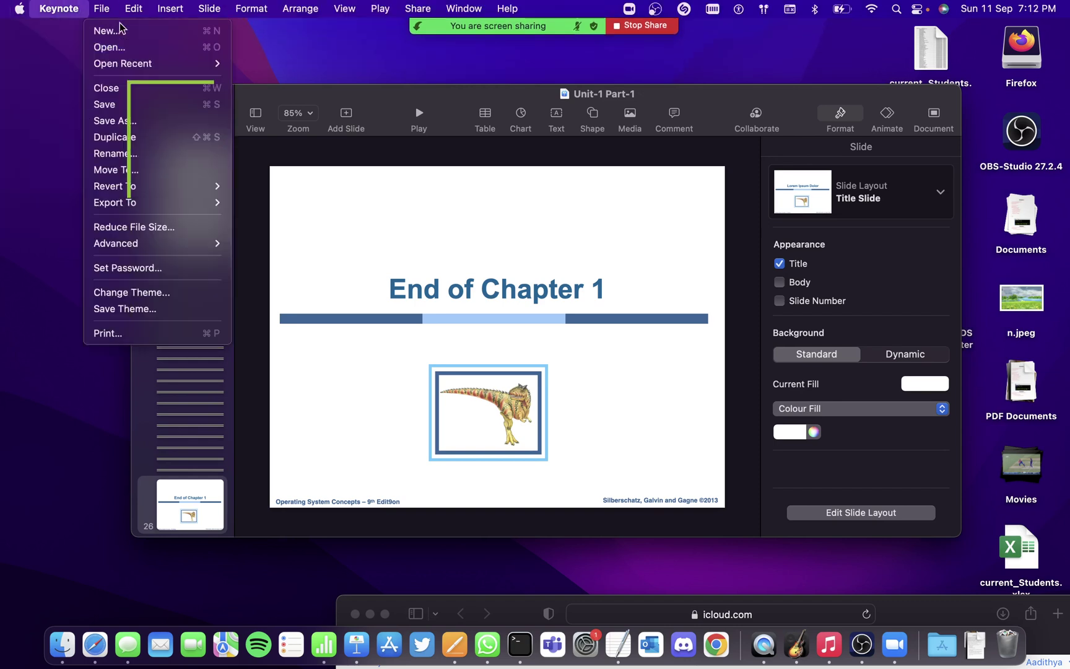
{"action": "left_click", "coordinate": [104, 79]}
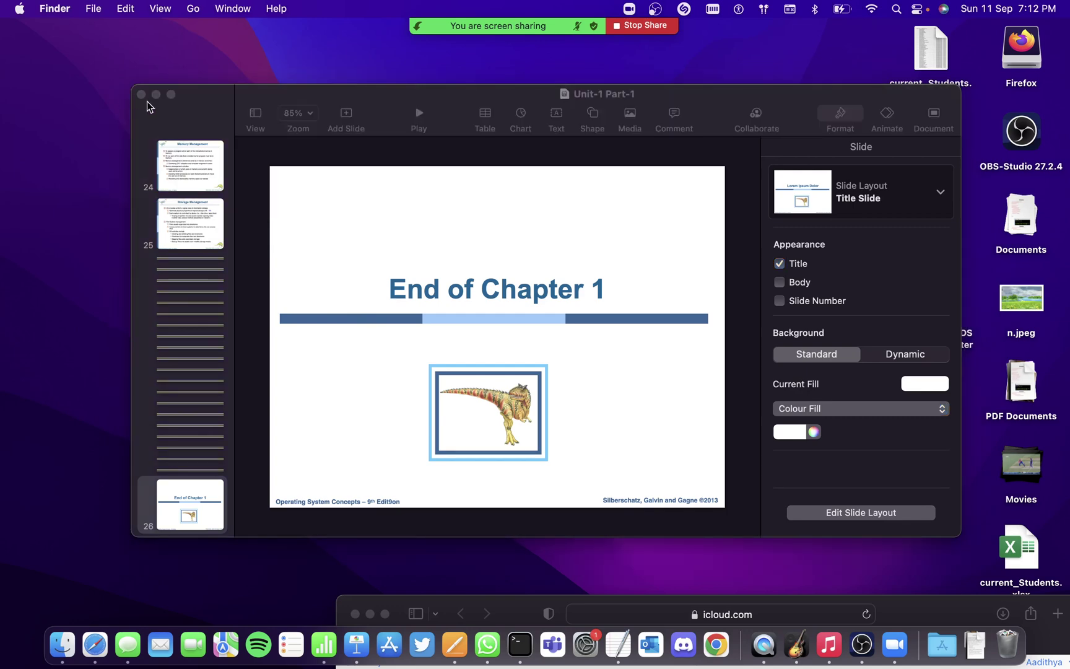
{"action": "left_click", "coordinate": [165, 9]}
{"action": "left_click", "coordinate": [359, 142]}
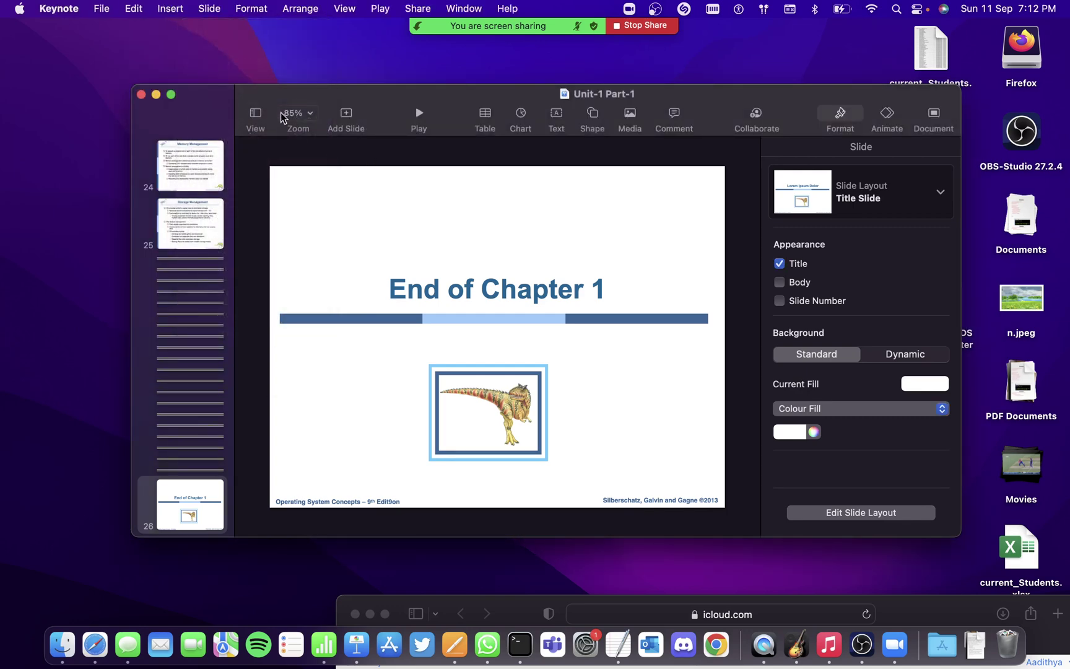
{"action": "left_click_drag", "start_coordinate": [384, 107], "coordinate": [393, 110]}
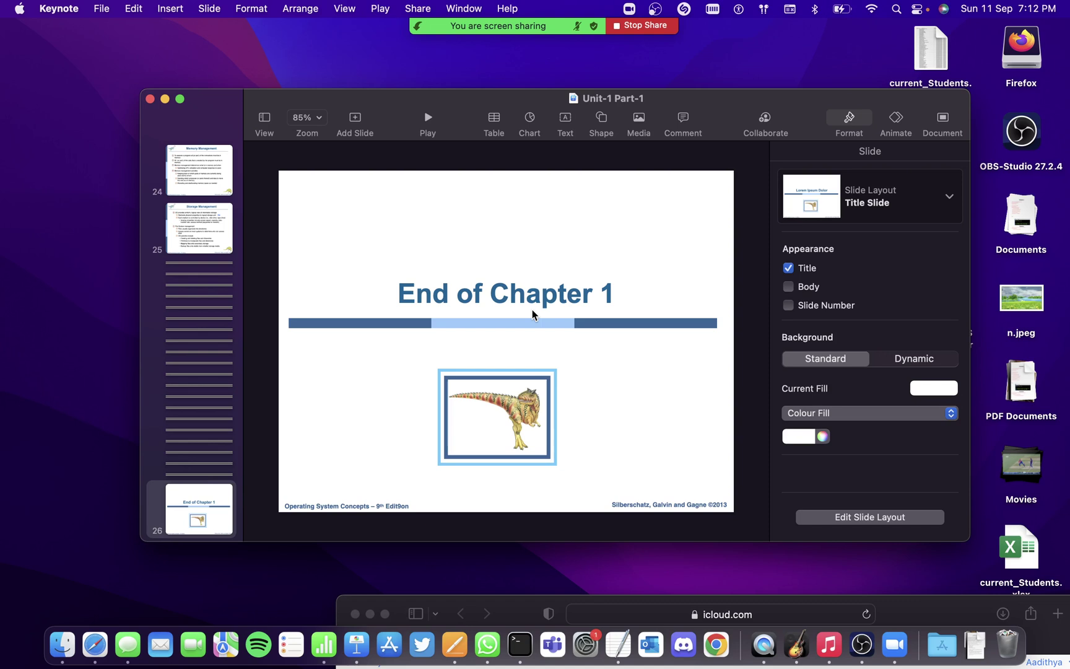
{"action": "left_click", "coordinate": [573, 306]}
{"action": "left_click", "coordinate": [644, 436]}
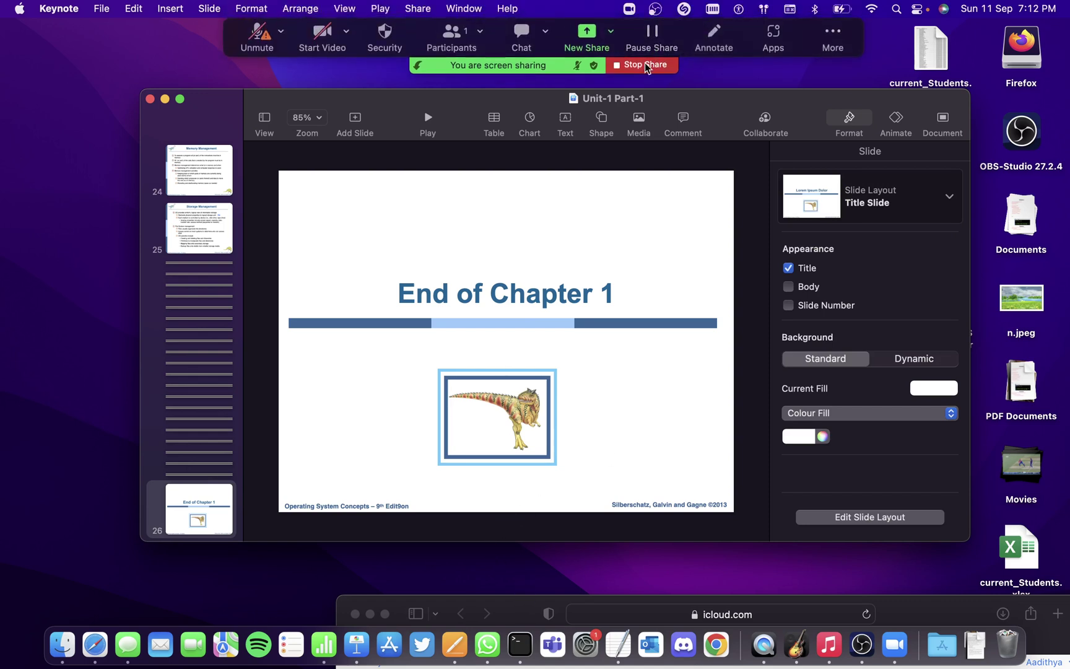
Stop sharing the Keynote window and bring the Unit-1 Part-1 deck forward
{"action": "left_click", "coordinate": [645, 70]}
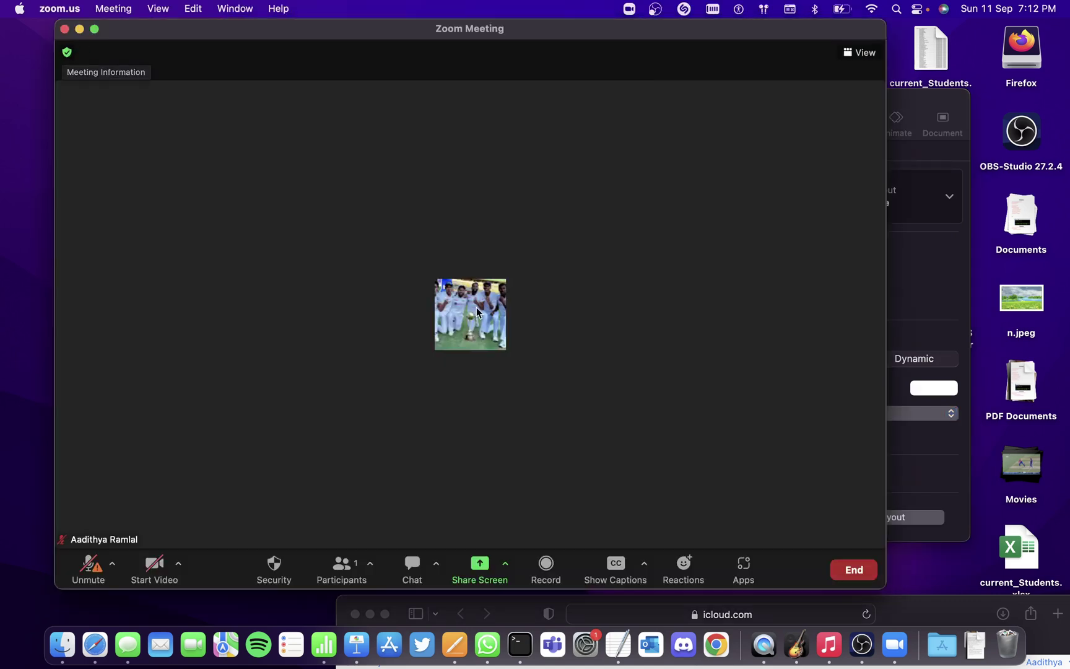
{"action": "left_click", "coordinate": [946, 302]}
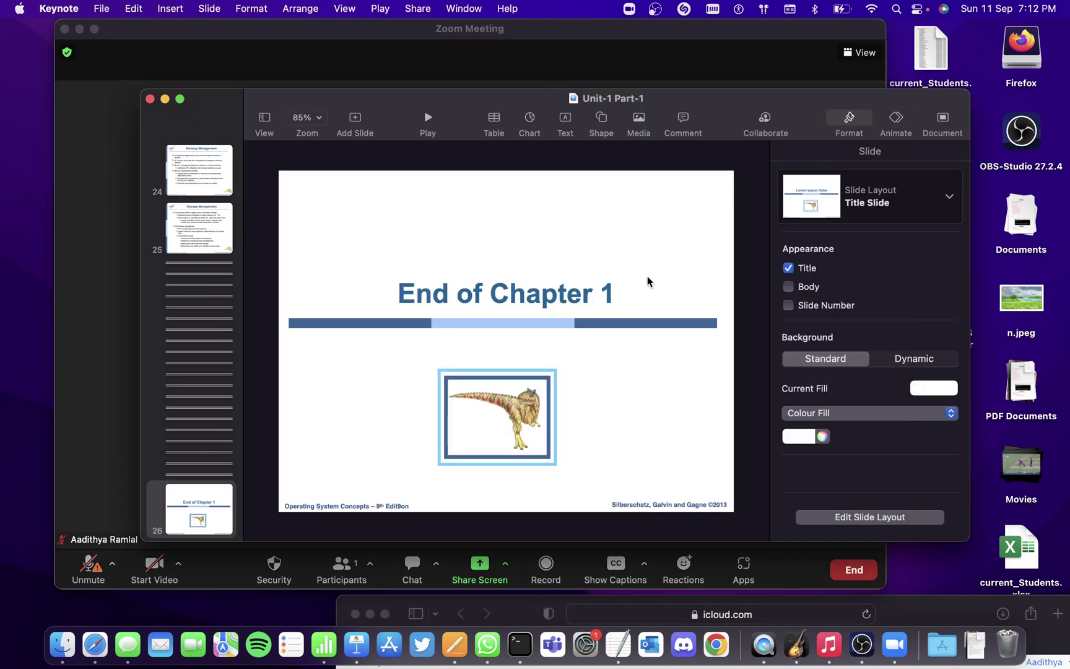
{"action": "left_click_drag", "start_coordinate": [673, 100], "coordinate": [665, 59]}
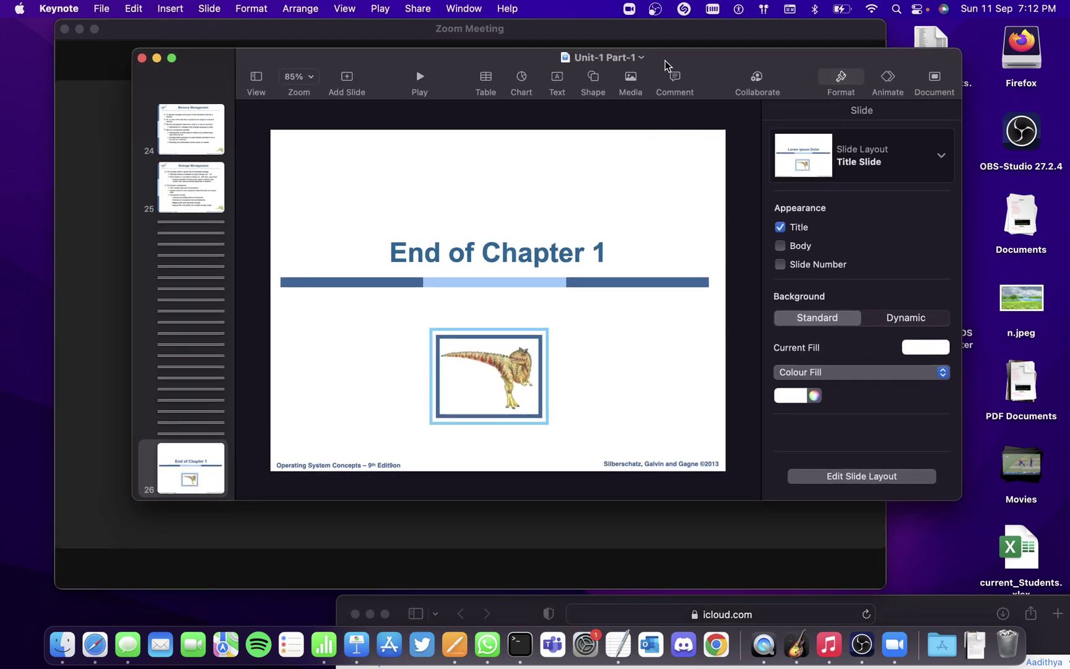
Choose Share > Use Keynote Live… for the Unit-1 Part-1 deck
{"action": "left_click", "coordinate": [554, 174]}
{"action": "left_click", "coordinate": [514, 136]}
{"action": "left_click_drag", "start_coordinate": [444, 66], "coordinate": [442, 61]}
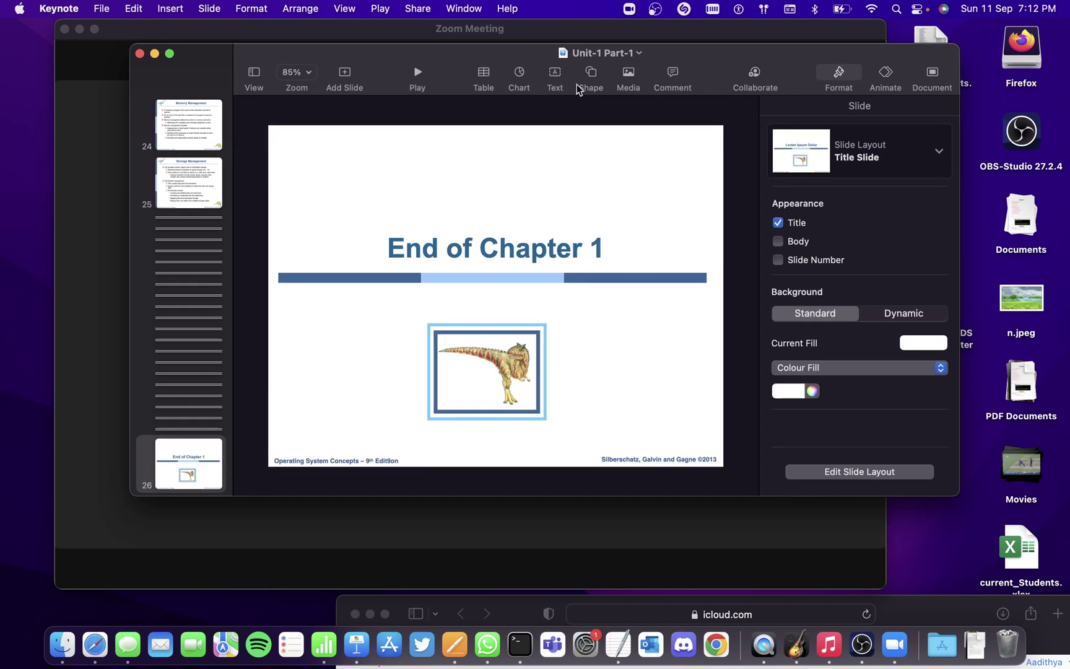
{"action": "left_click", "coordinate": [415, 8]}
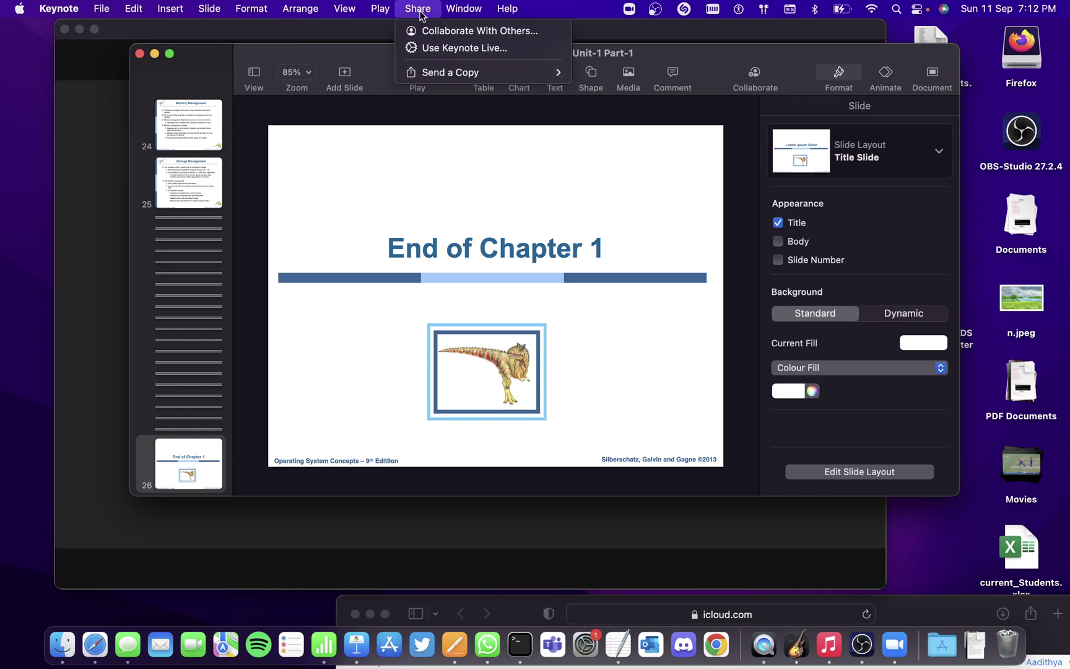
{"action": "left_click", "coordinate": [443, 48]}
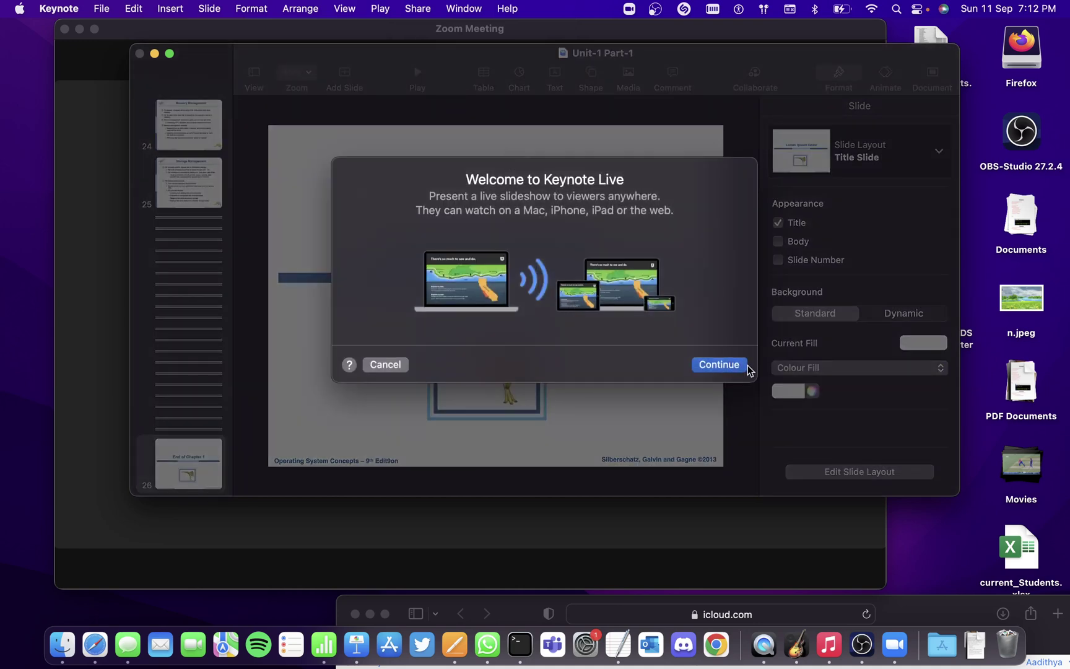
Continue past the Keynote Live welcome and copy the live slideshow's viewer link
{"action": "left_click", "coordinate": [737, 366]}
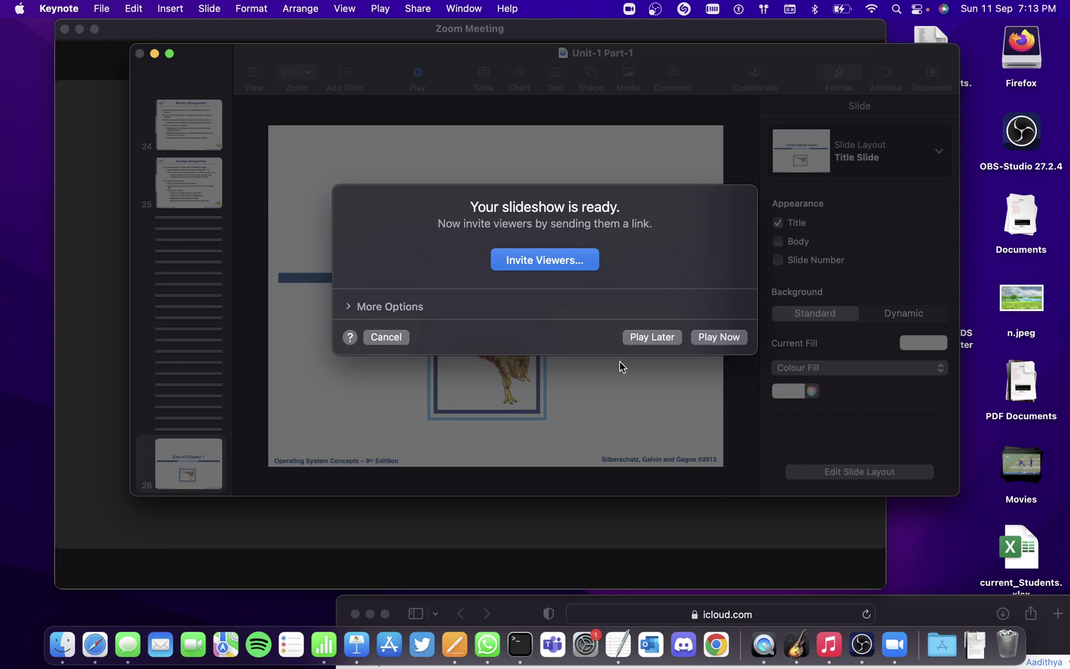
{"action": "left_click", "coordinate": [402, 306]}
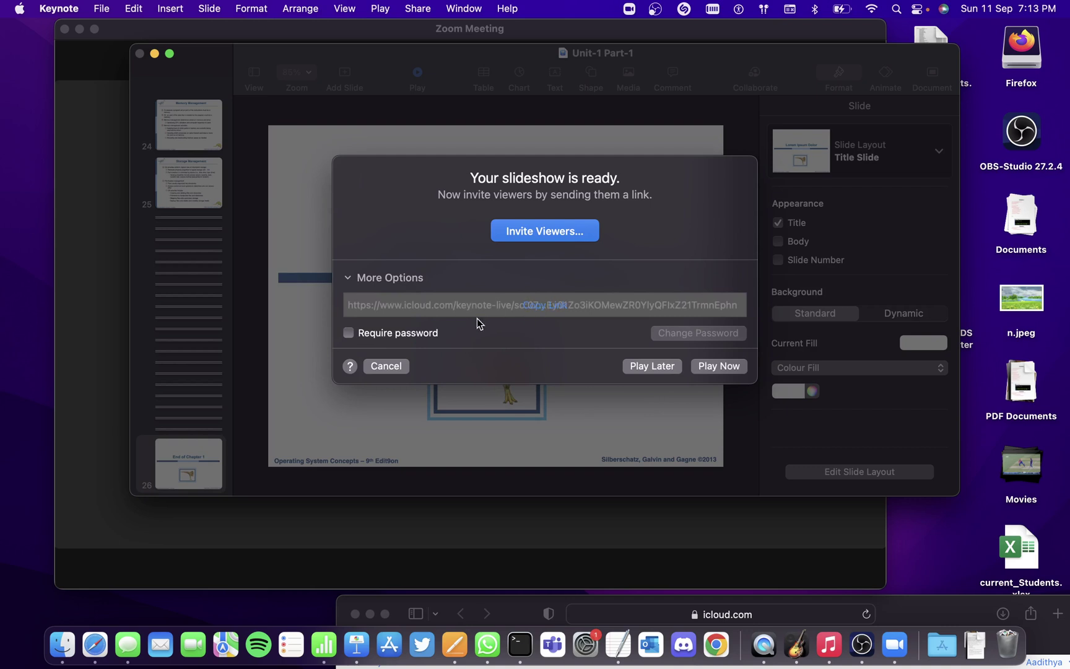
{"action": "left_click", "coordinate": [540, 308]}
Paste and send the viewer link to Everyone in Zoom chat, then cancel the pending live slideshow
{"action": "left_click", "coordinate": [115, 192]}
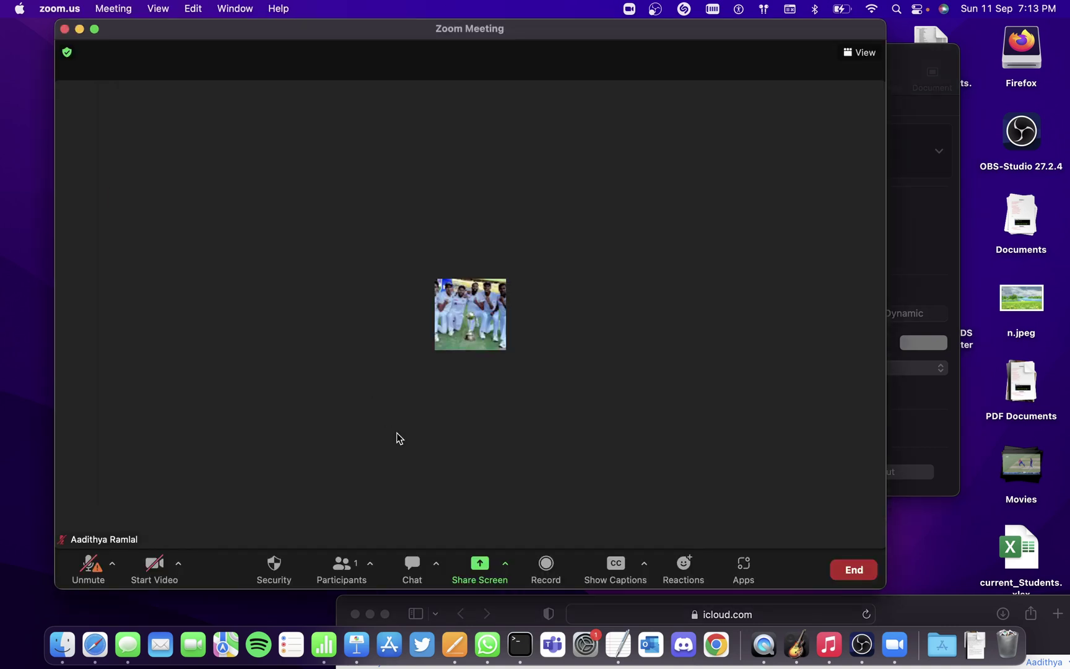
{"action": "left_click", "coordinate": [412, 567]}
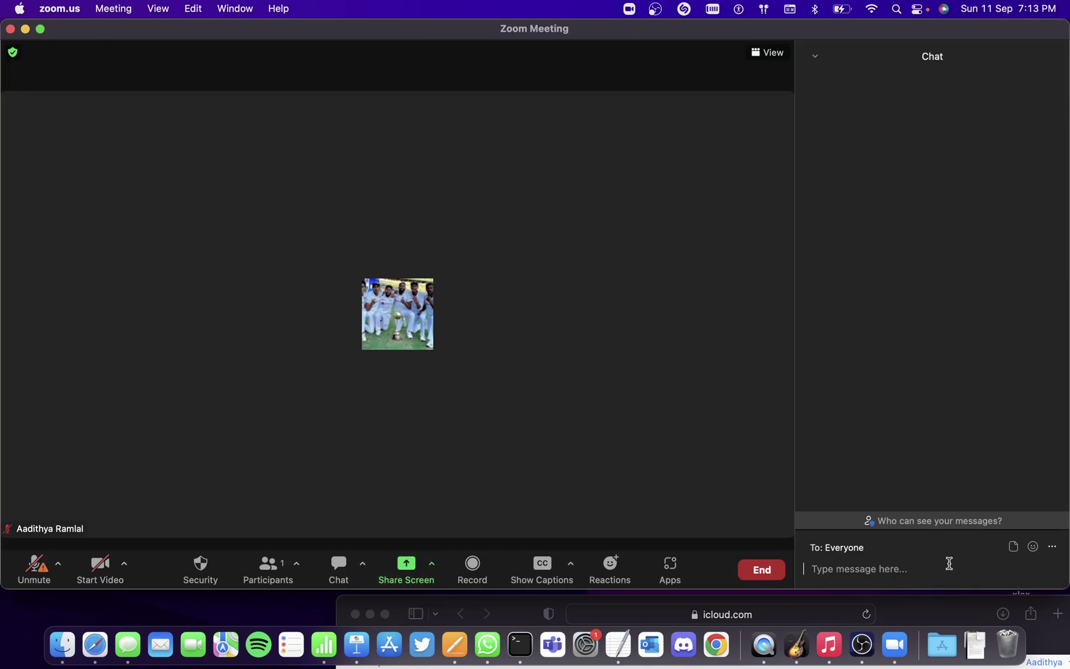
{"action": "key", "text": "super+v"}
{"action": "key", "text": "Return"}
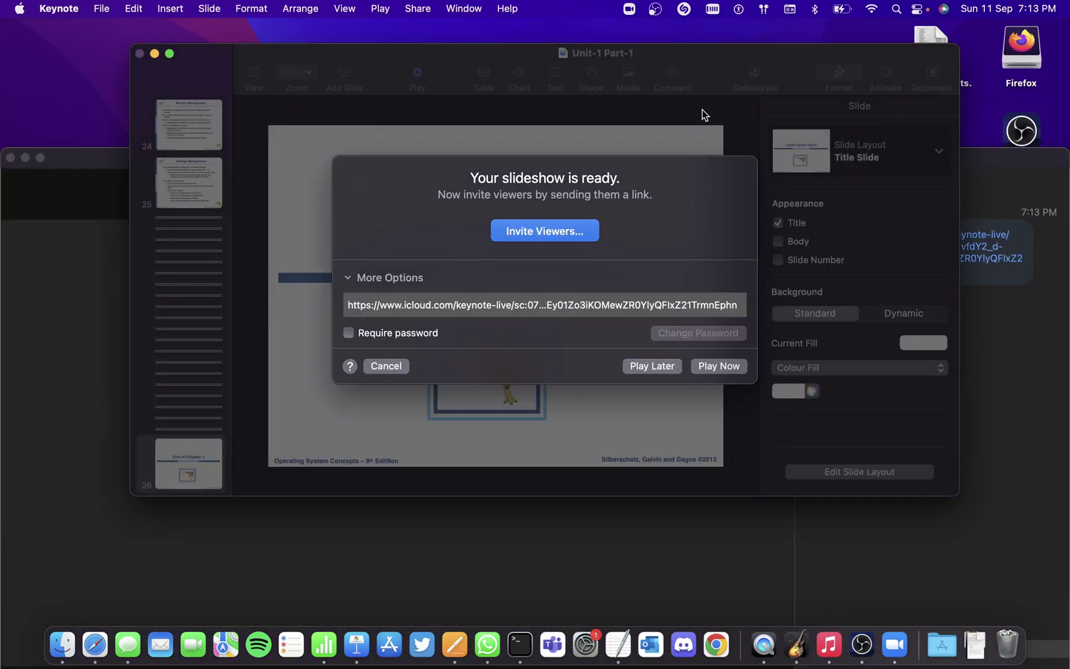
{"action": "left_click", "coordinate": [387, 366]}
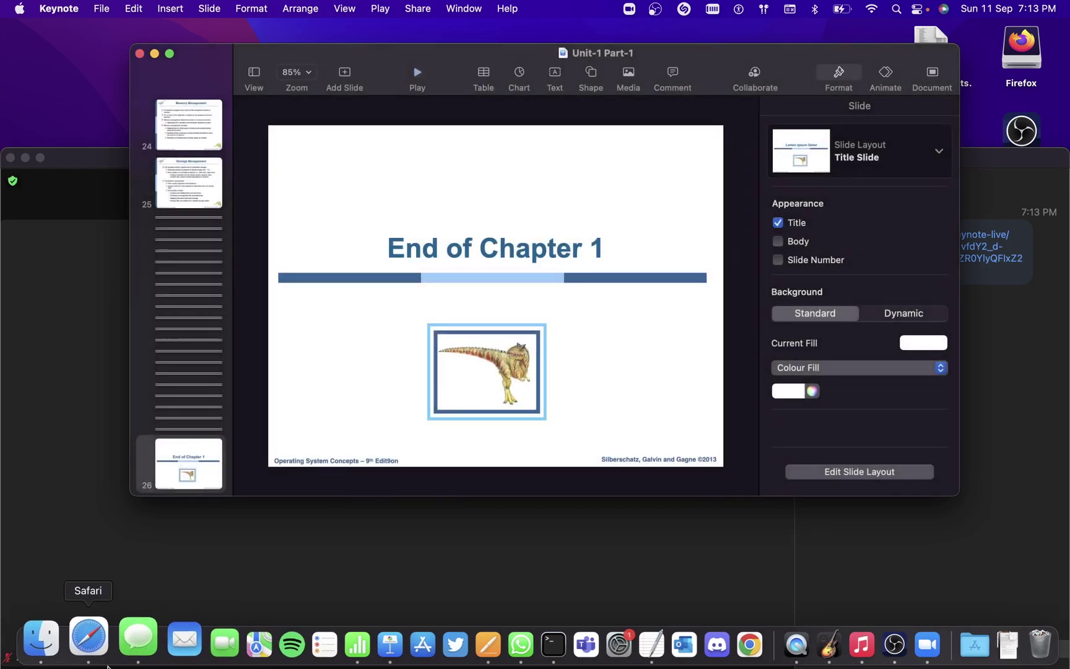
Move the Safari icloud.com window up and left until the Unit-1 Part-1 deck is fully visible
{"action": "left_click", "coordinate": [88, 638]}
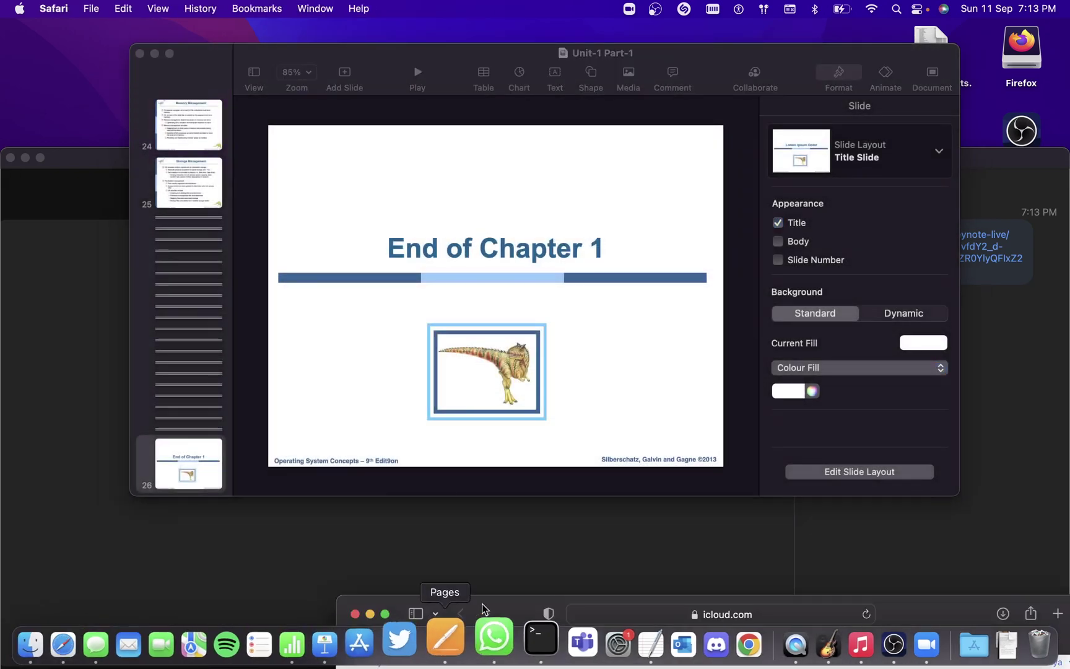
{"action": "left_click_drag", "start_coordinate": [520, 615], "coordinate": [381, 45]}
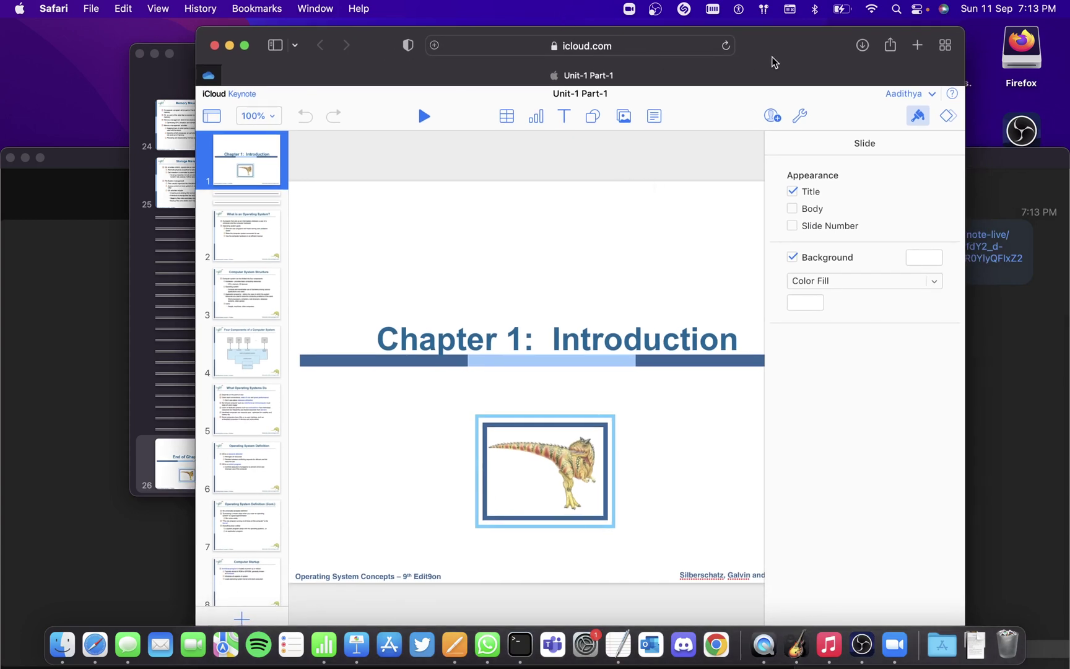
{"action": "left_click_drag", "start_coordinate": [777, 55], "coordinate": [879, 67]}
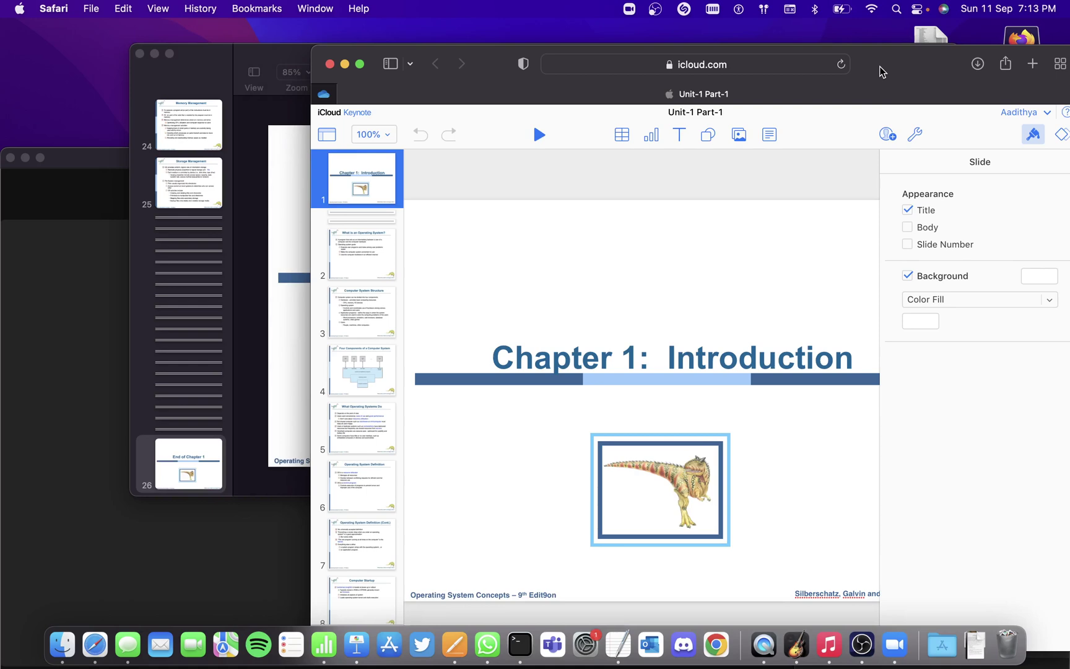
{"action": "left_click_drag", "start_coordinate": [879, 66], "coordinate": [832, 45]}
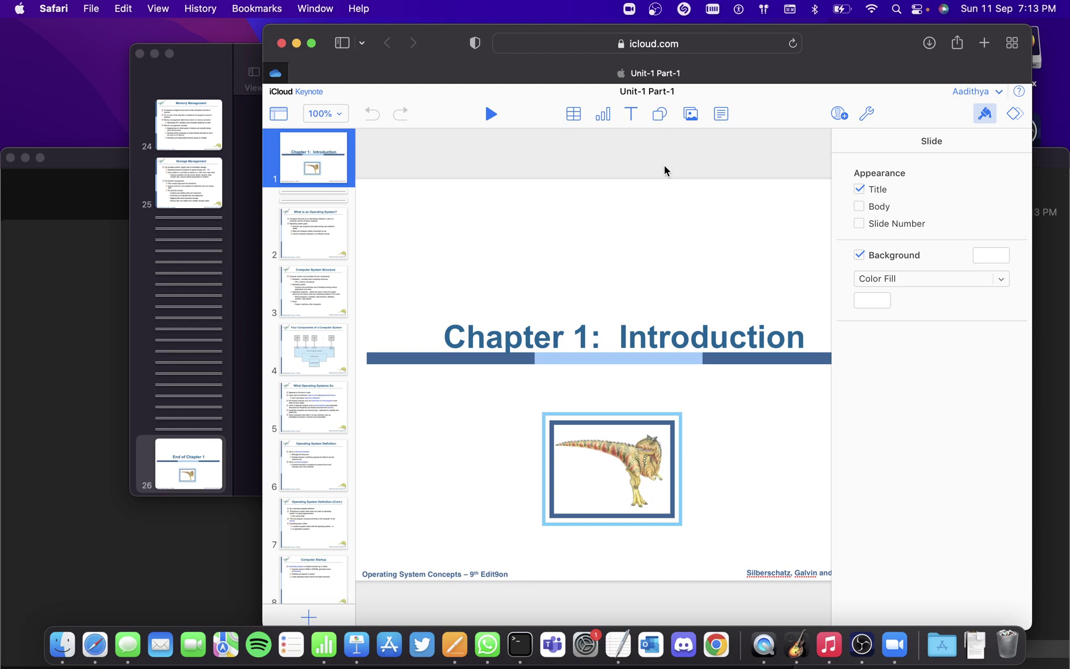
{"action": "scroll", "coordinate": [322, 229], "scroll_direction": "down", "scroll_amount": 3}
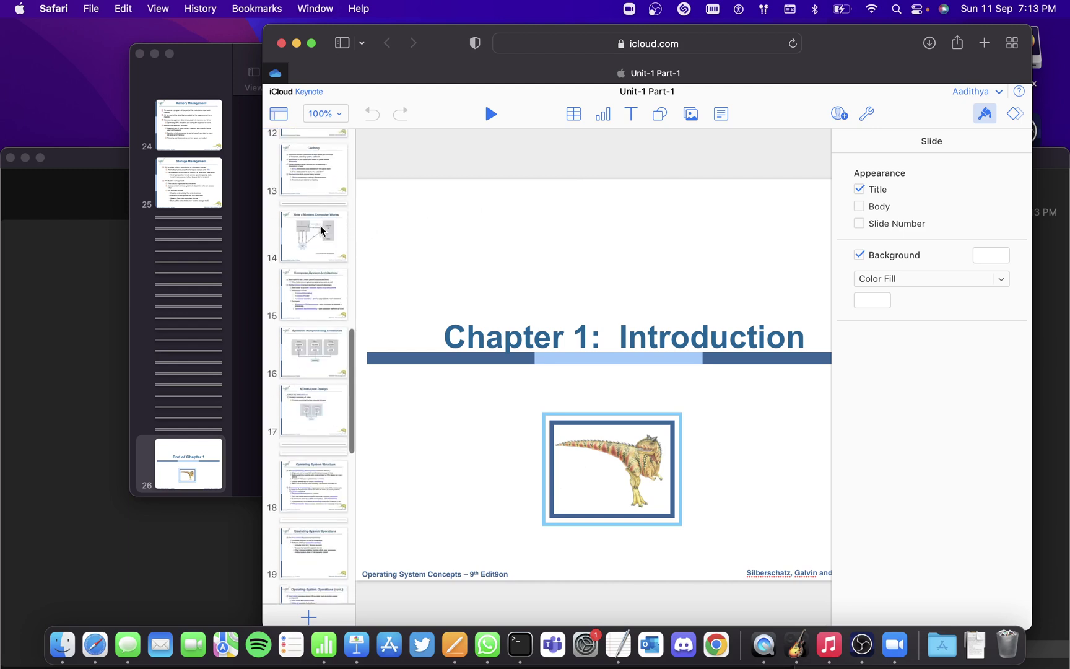
{"action": "scroll", "coordinate": [323, 229], "scroll_direction": "up", "scroll_amount": 3}
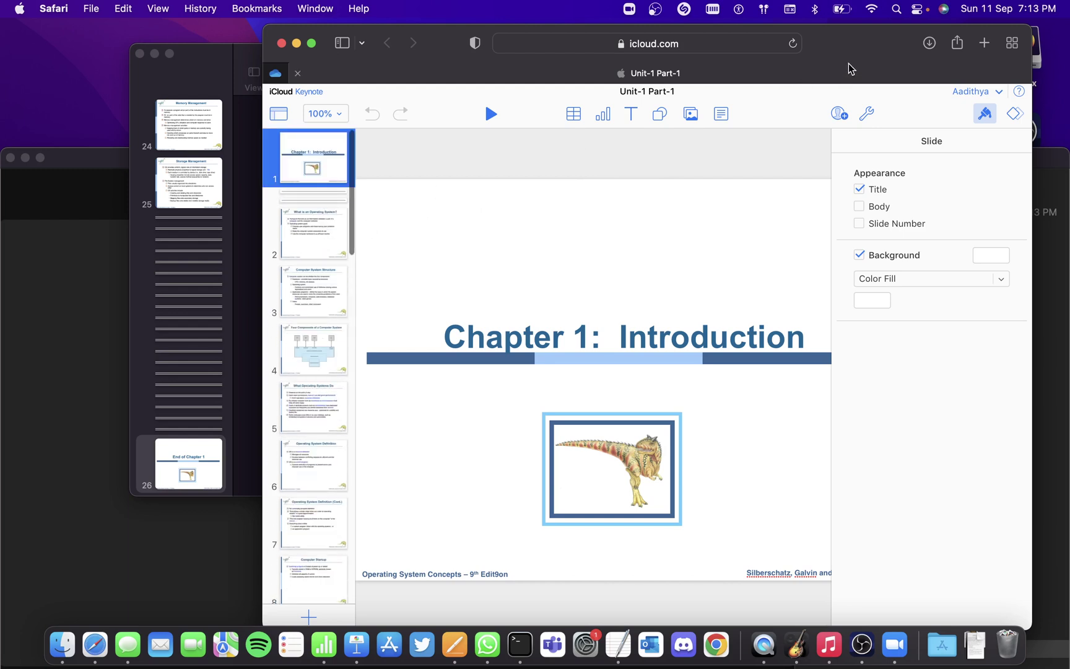
{"action": "left_click_drag", "start_coordinate": [842, 44], "coordinate": [761, 43]}
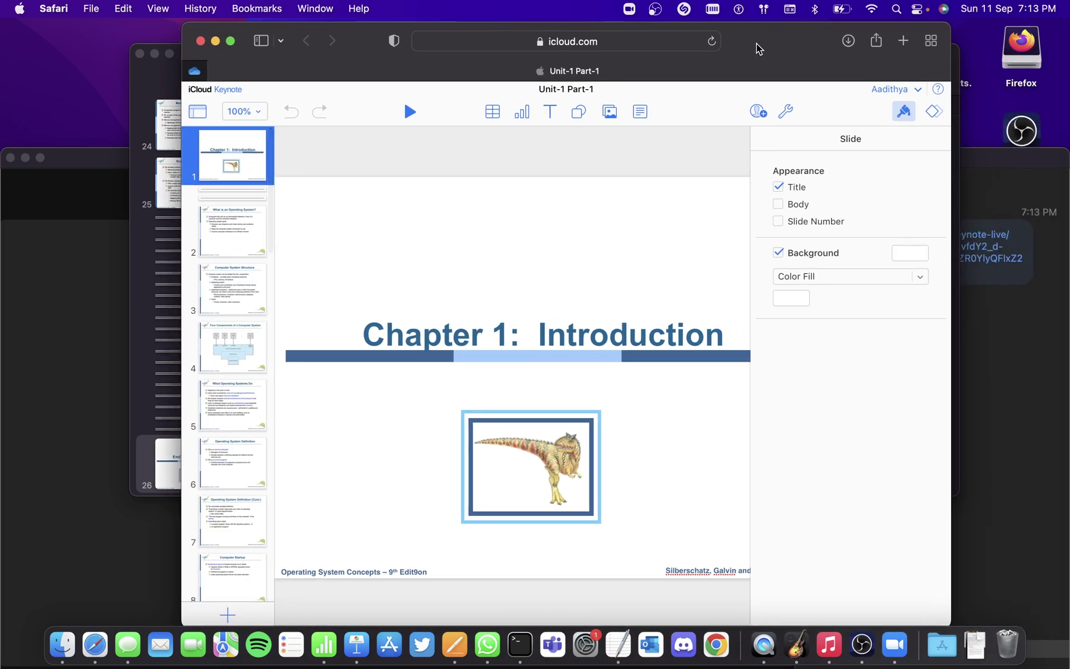
Start Keynote Live for the online deck from the Tools menu and continue past the welcome
{"action": "left_click", "coordinate": [784, 113]}
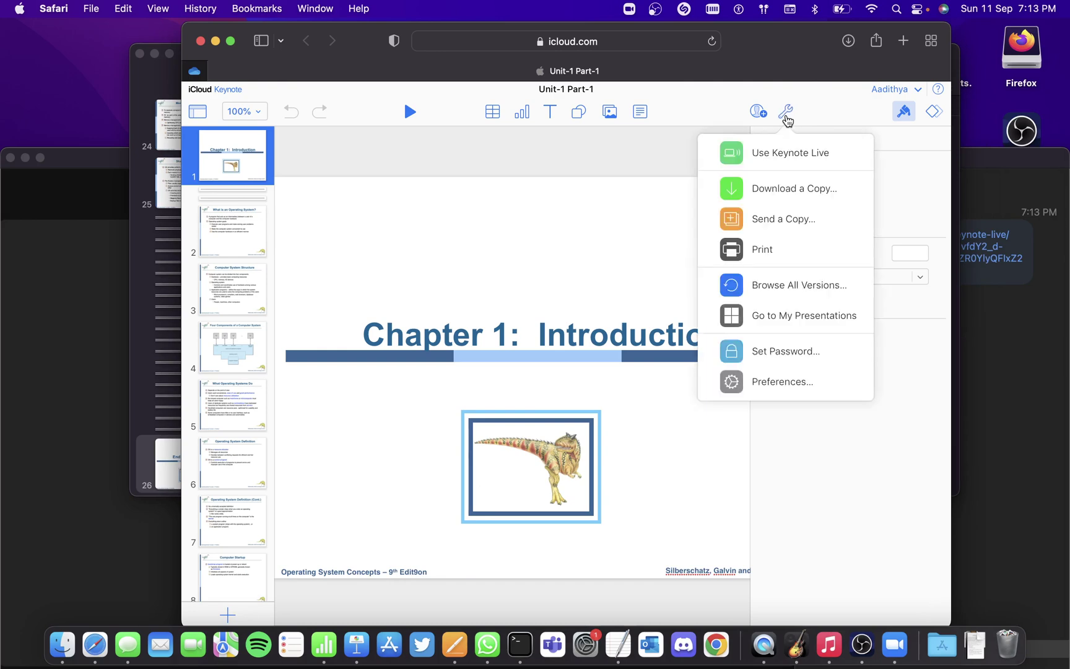
{"action": "left_click", "coordinate": [778, 154]}
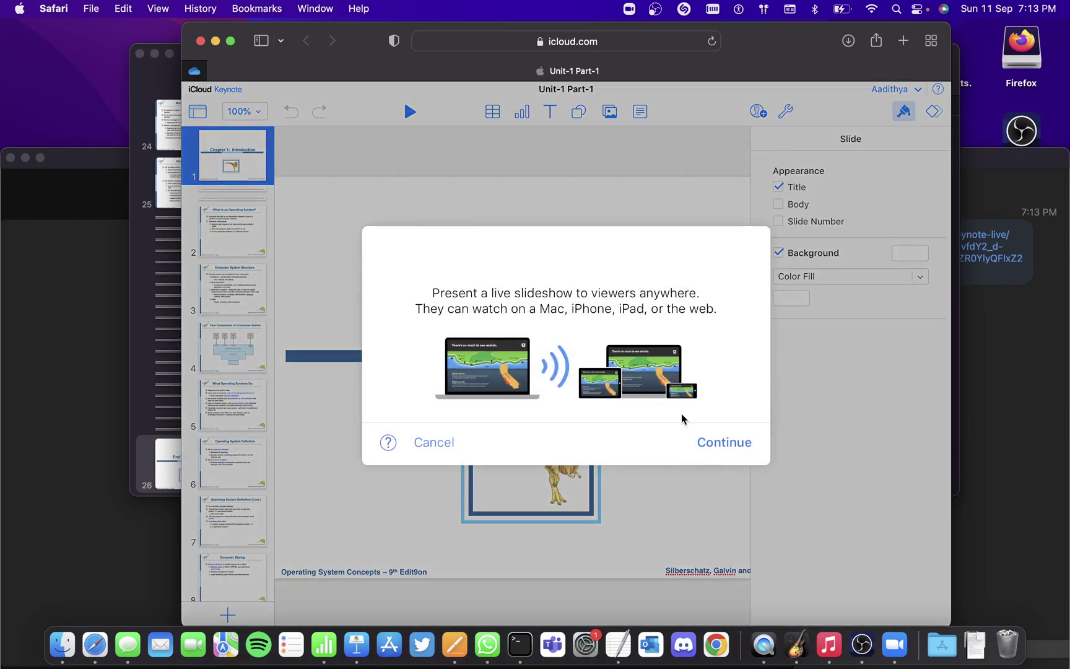
{"action": "left_click", "coordinate": [717, 445]}
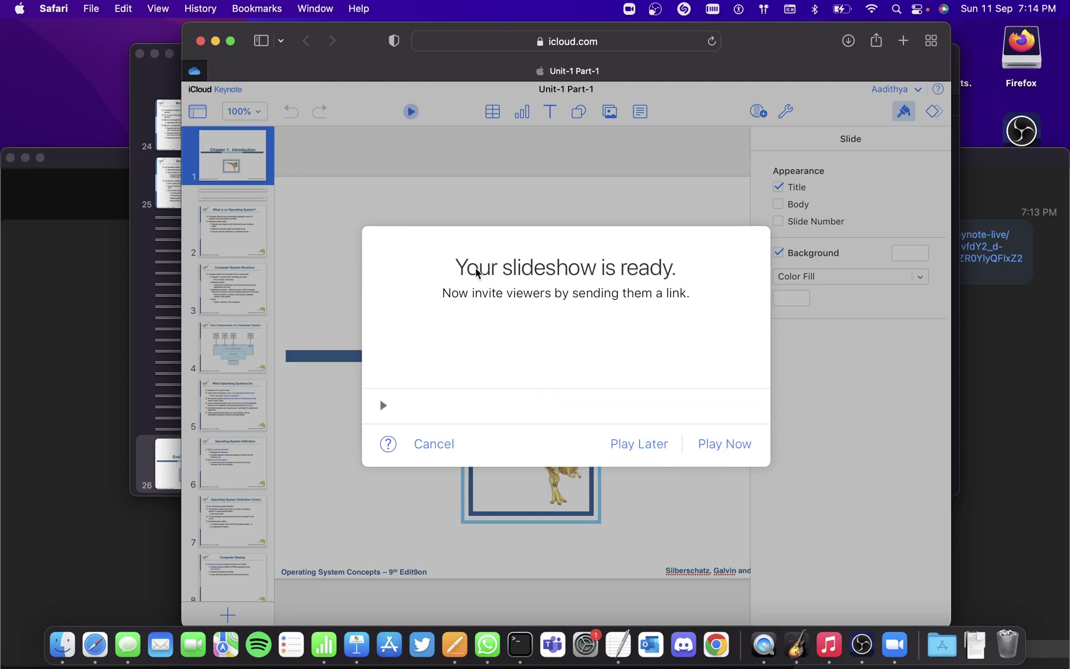
{"action": "left_click_drag", "start_coordinate": [380, 44], "coordinate": [404, 146]}
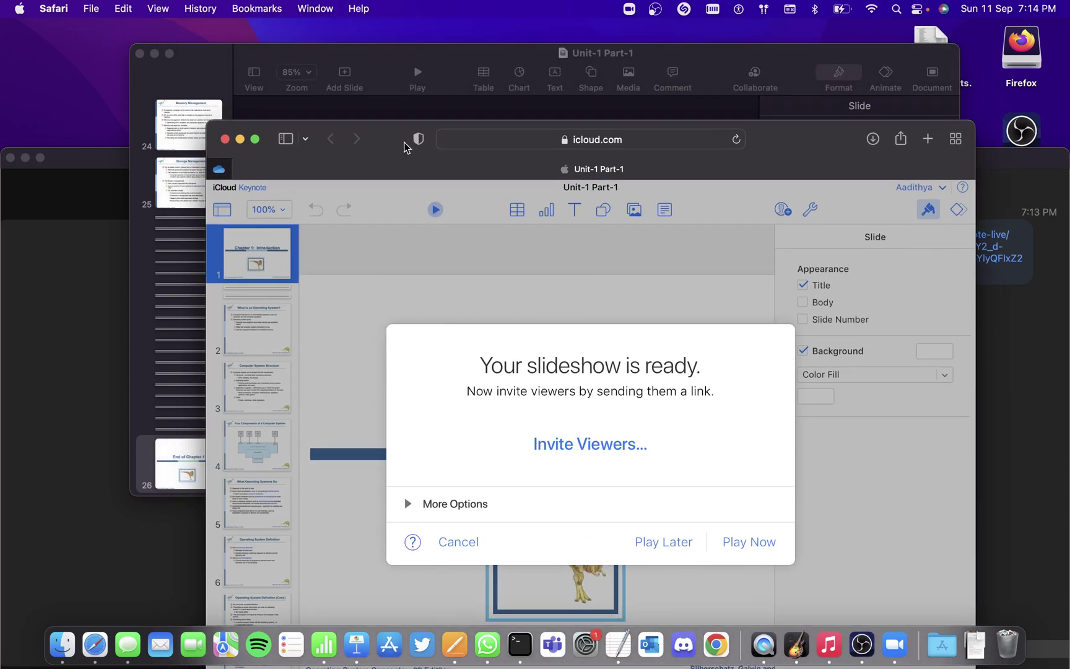